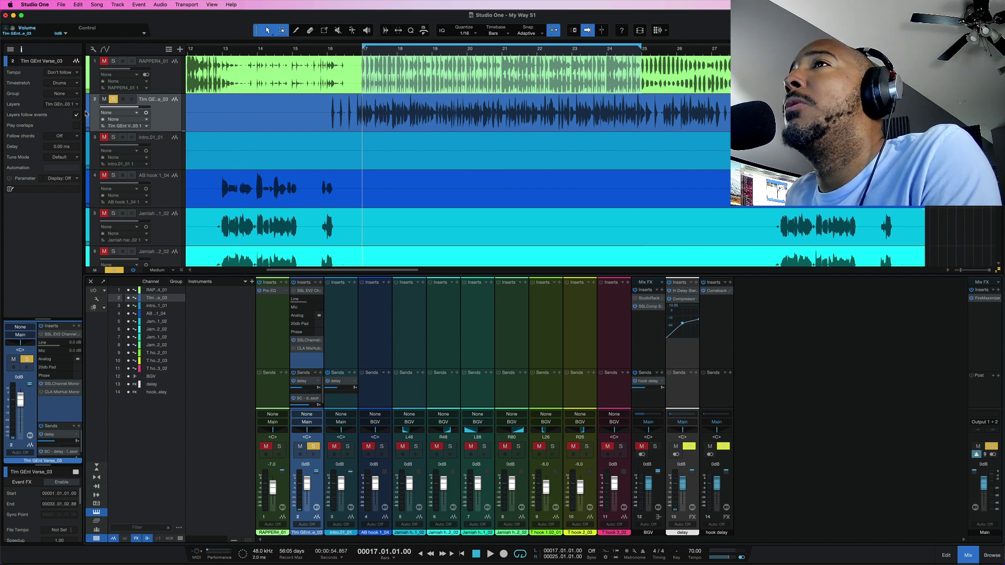
- Mix a custom green colour, 3D7335, for track 2 using the HSL wheel and RGB sliders
click(87, 113)
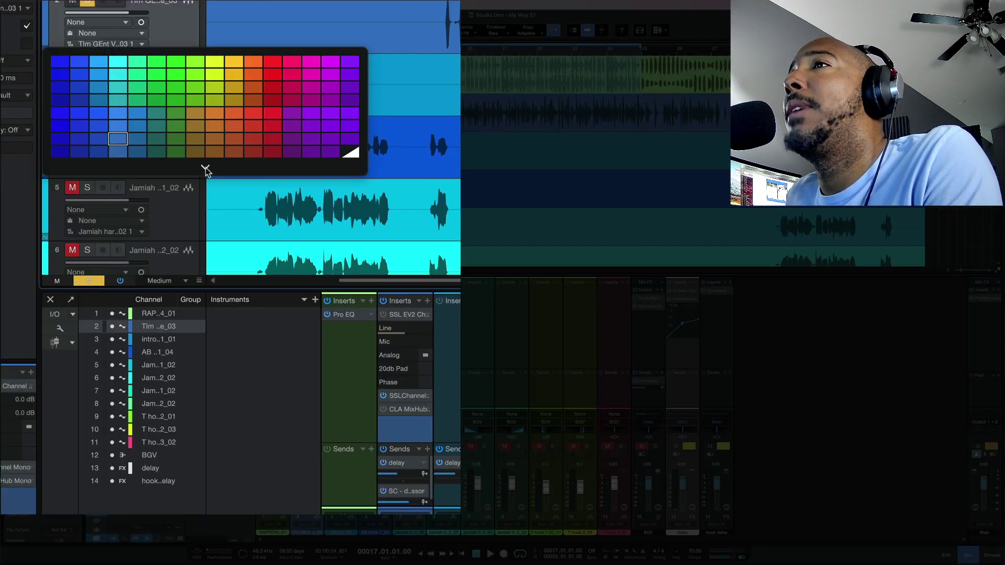
click(185, 201)
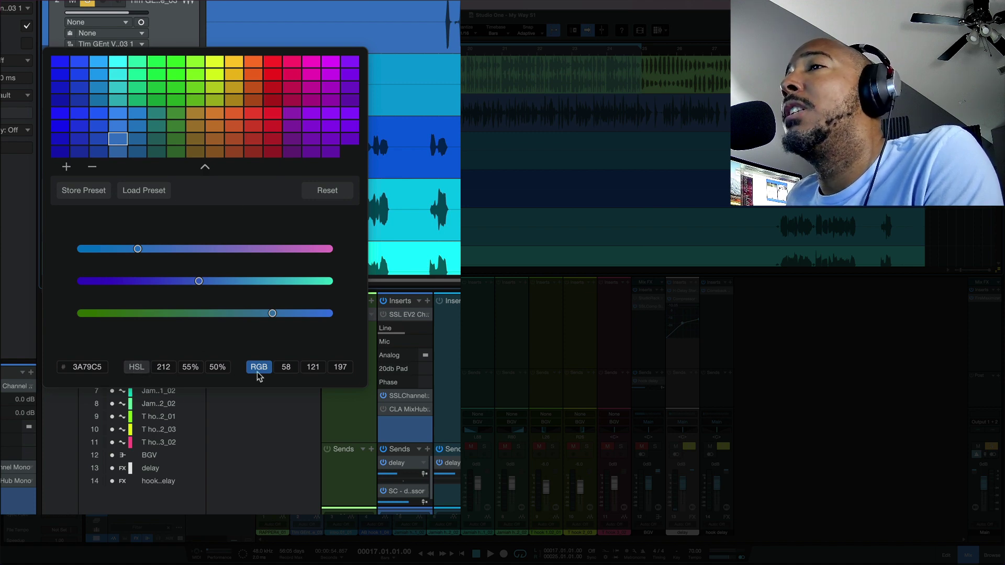
click(145, 369)
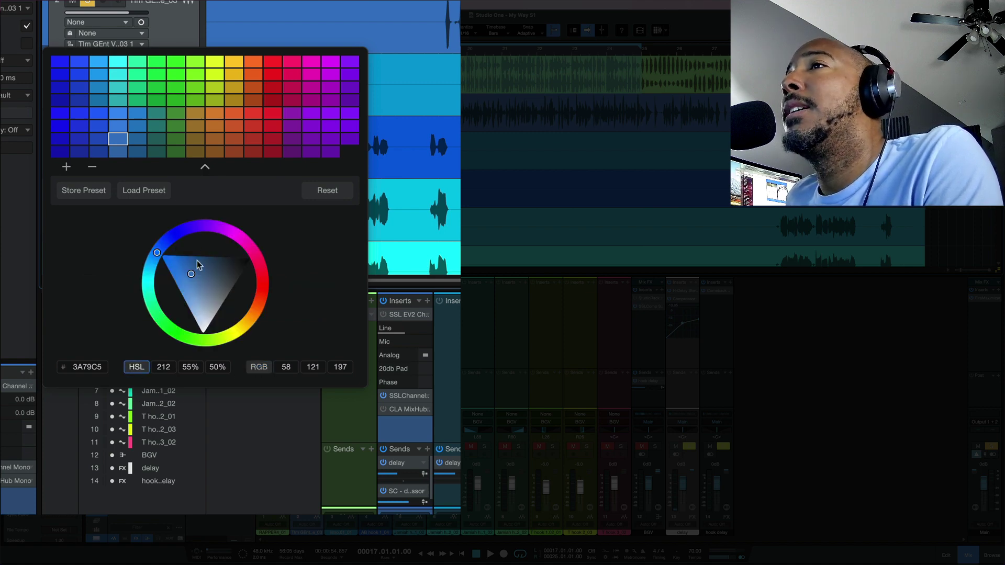
drag(194, 271, 192, 295)
drag(160, 256, 199, 348)
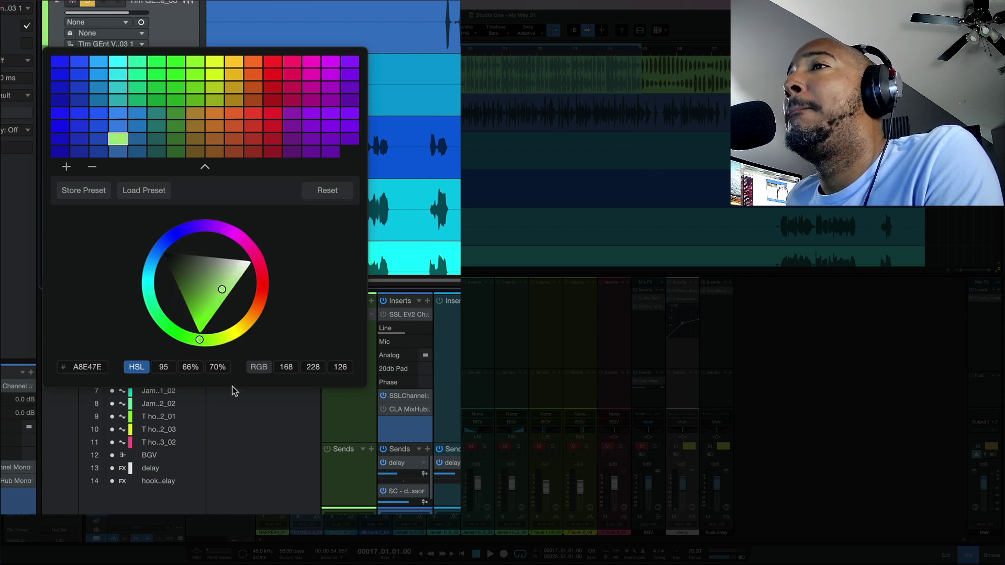
click(266, 371)
drag(220, 314, 237, 314)
drag(305, 285, 228, 249)
click(92, 167)
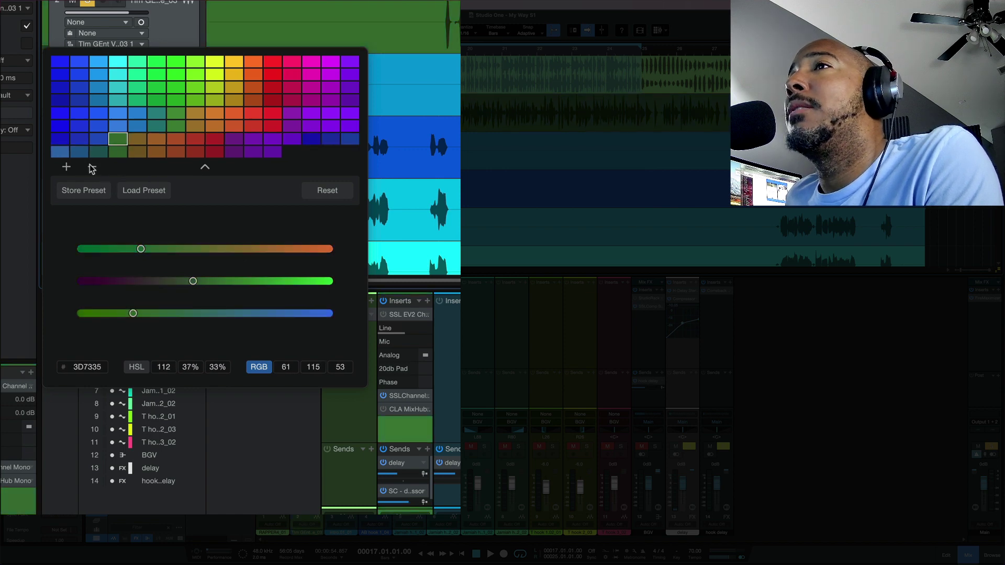
- Add 3D7335 swatches to the palette, then reset the palette to its default colours and close it
click(66, 167)
click(66, 167)
click(66, 167)
click(66, 167)
click(66, 167)
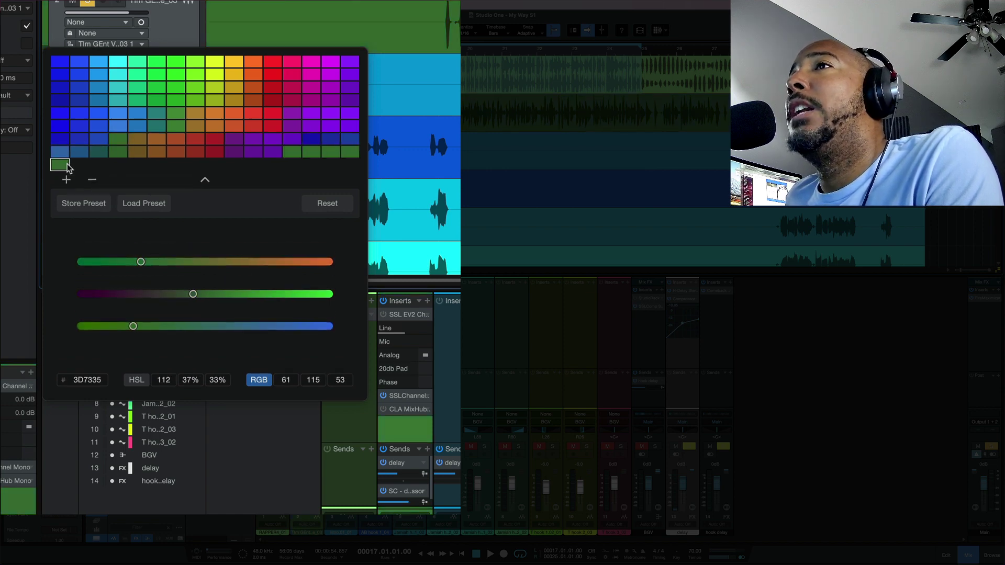
click(329, 205)
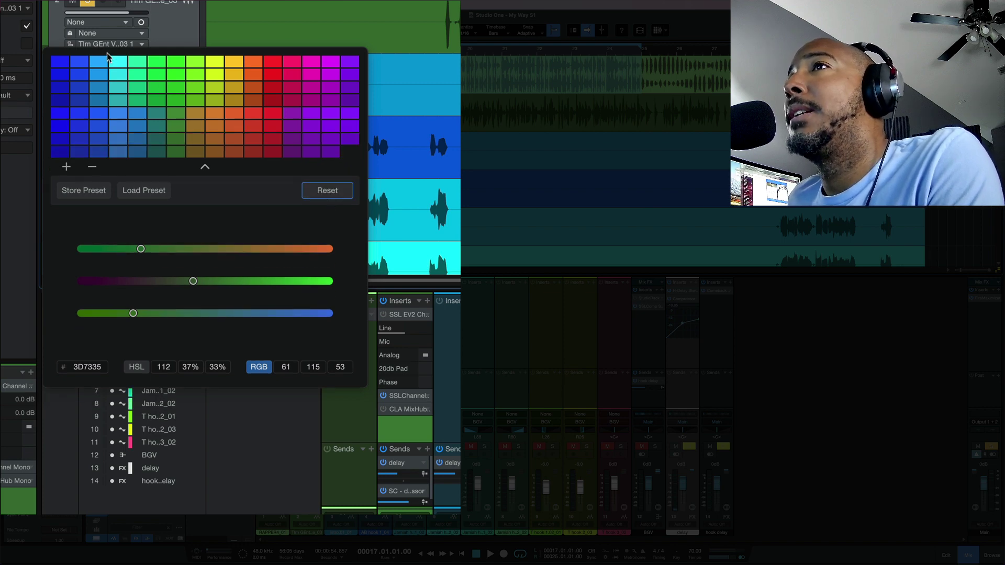
click(439, 121)
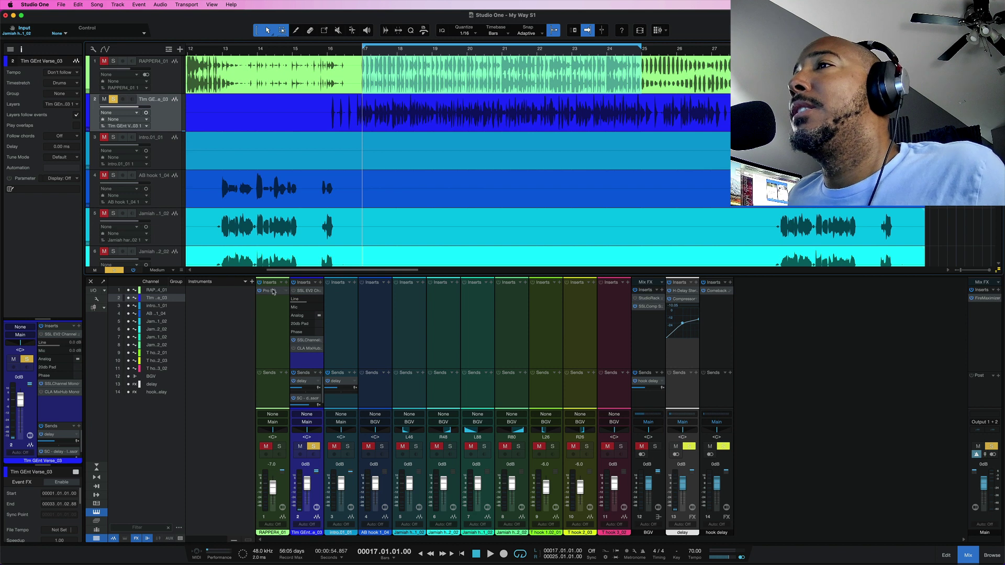
- On RAPPER4_01's Pro EQ, make the low band Shelf 6dB and the high band Shelf 12dB, then briefly solo the low band
click(273, 292)
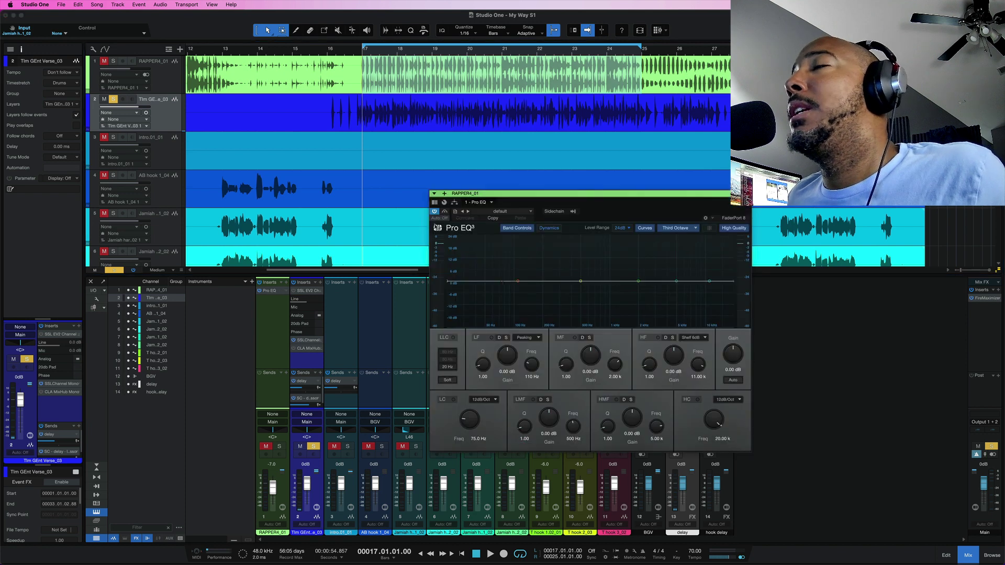
drag(523, 194, 448, 168)
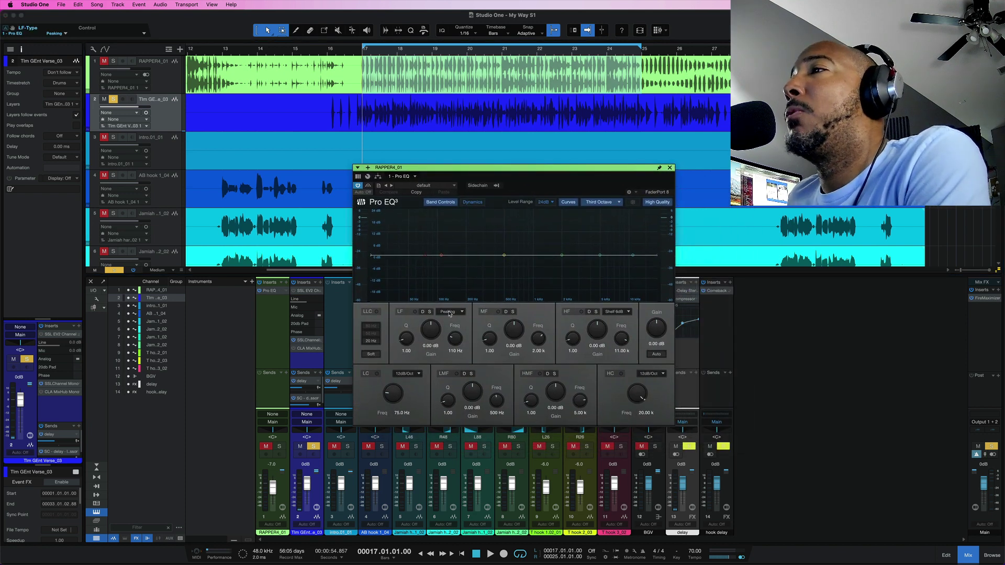
click(453, 312)
click(461, 329)
click(616, 311)
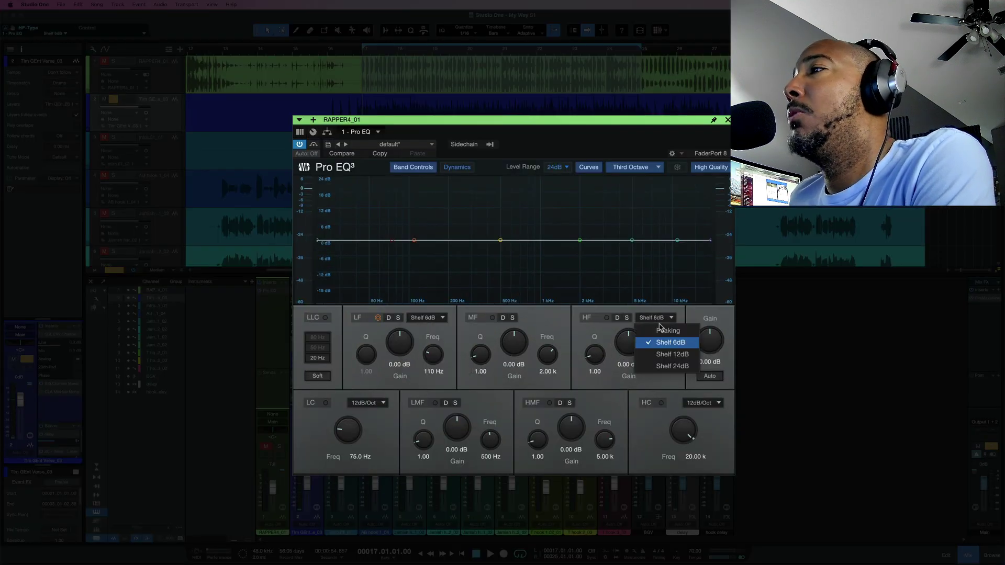
click(665, 354)
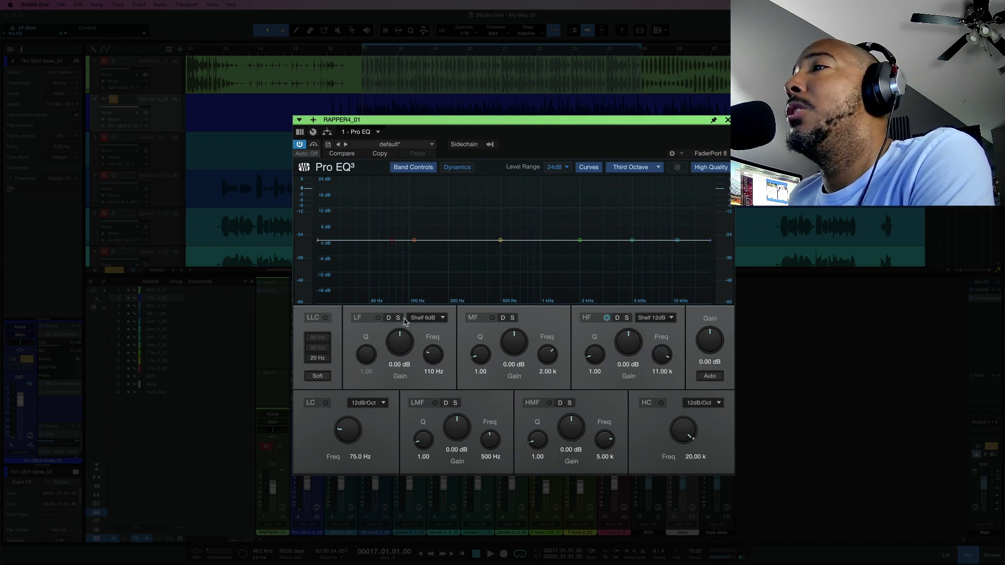
click(398, 318)
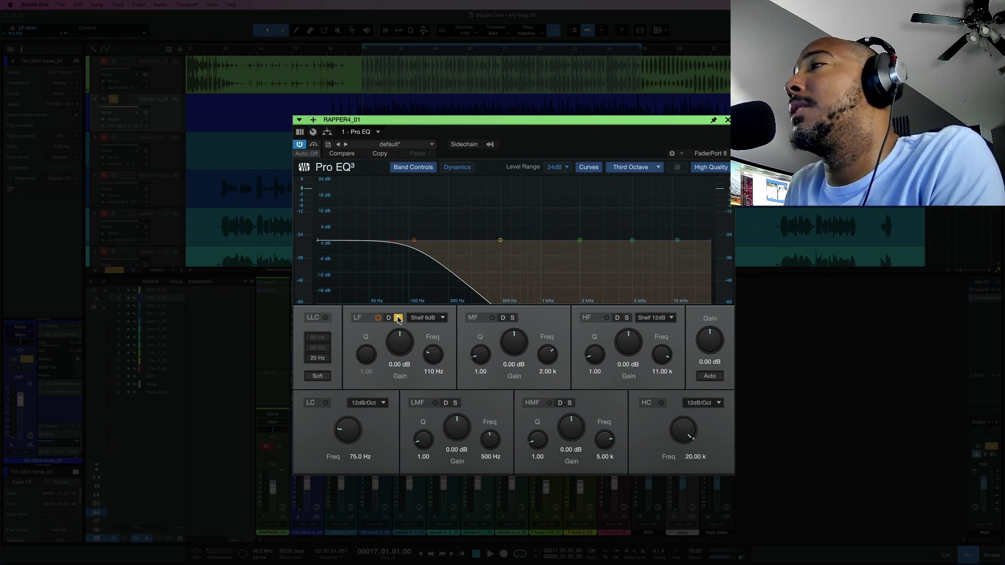
click(398, 318)
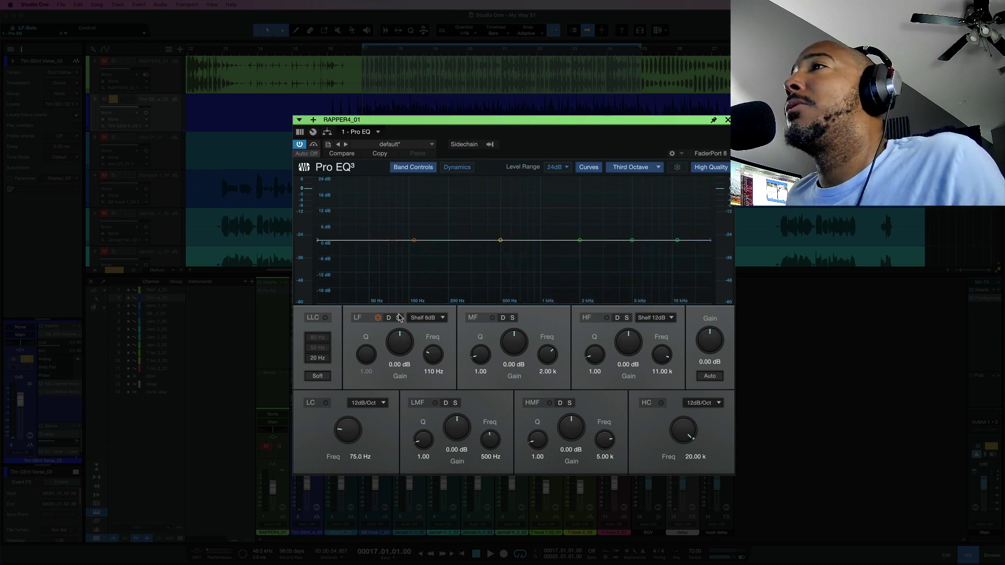
- Unsolo track 2, solo the RAPPER4_01 track and play it back briefly
click(115, 98)
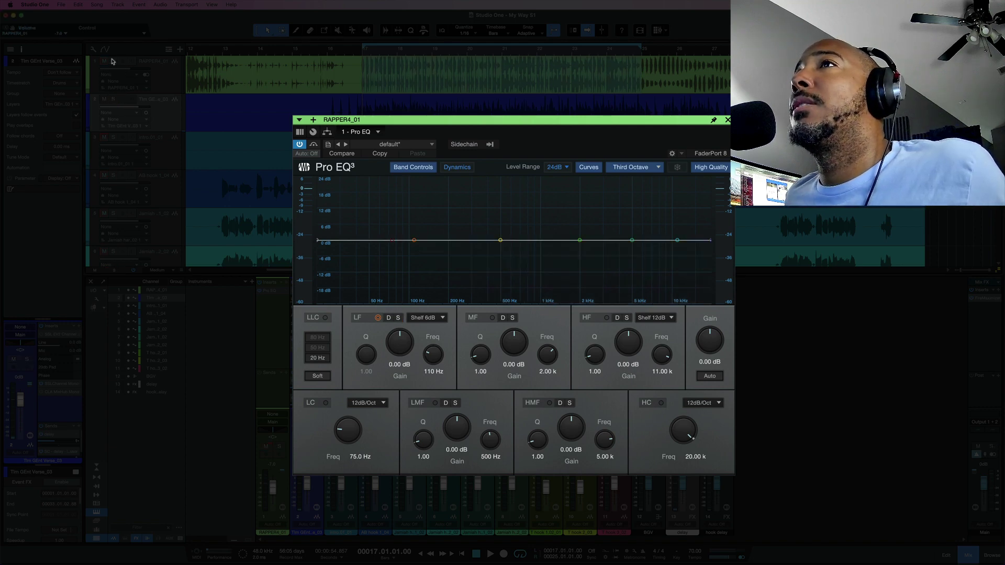
click(113, 61)
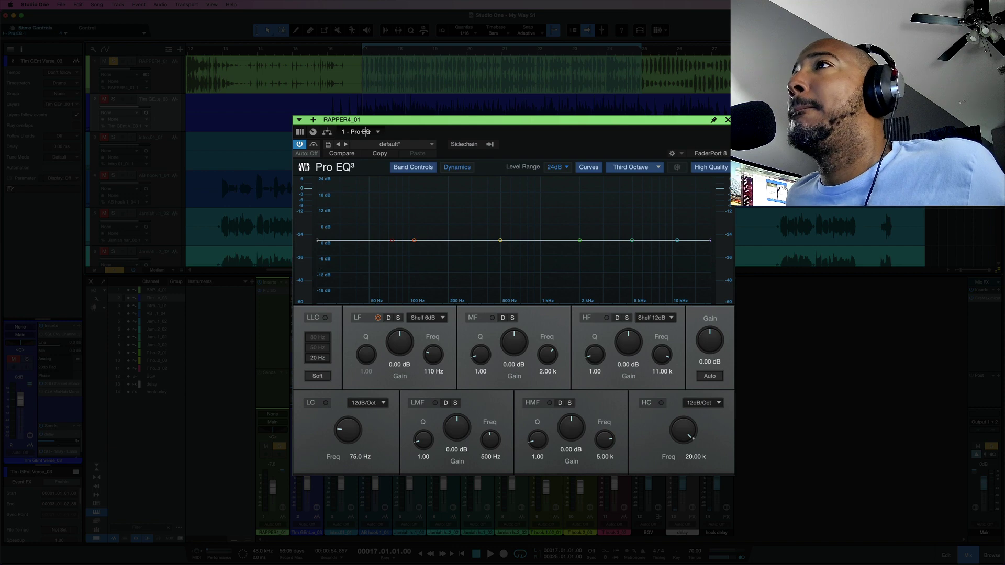
key(space)
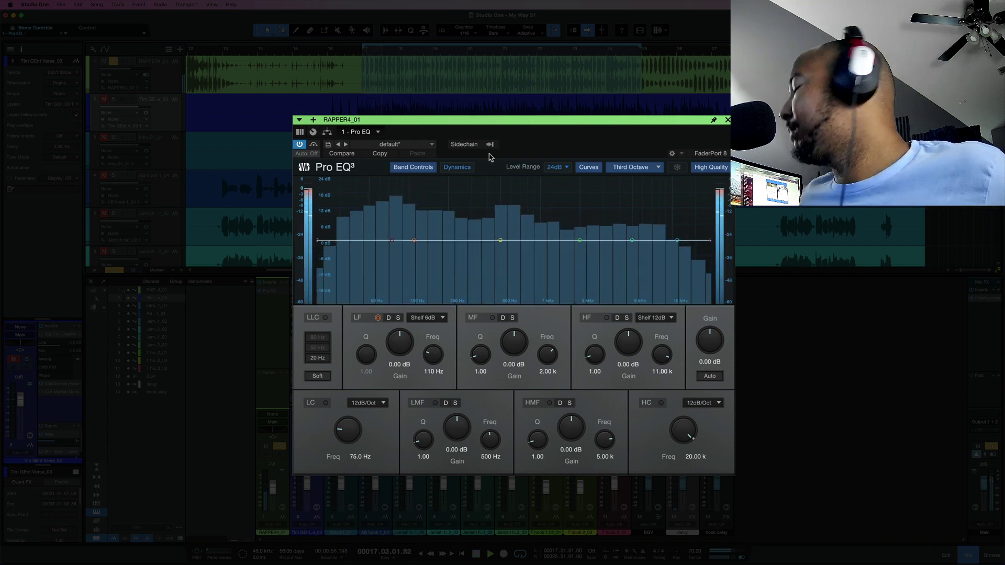
key(space)
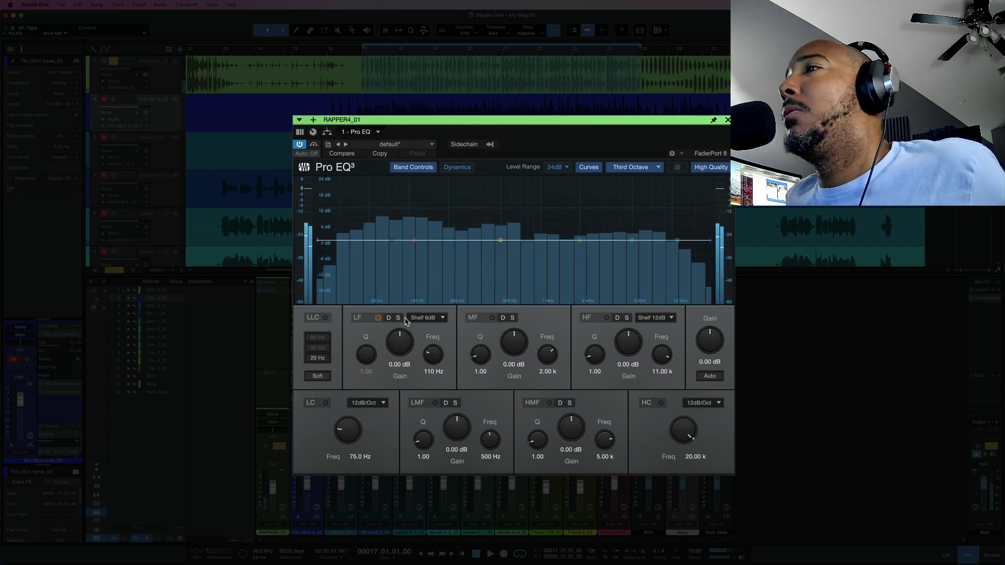
- Solo the low shelf and lower its frequency to 49.7 Hz while listening, then unsolo it
click(375, 252)
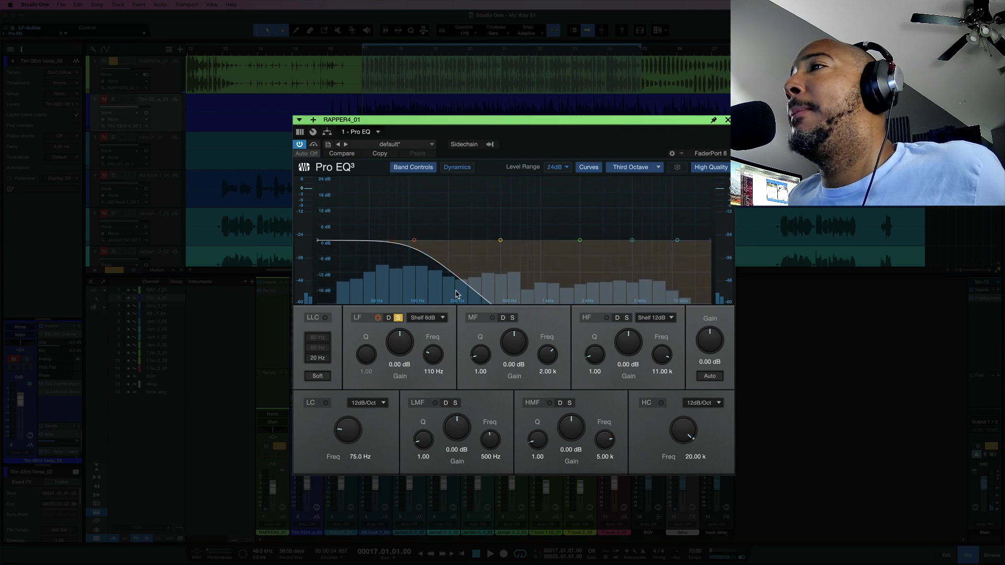
key(space)
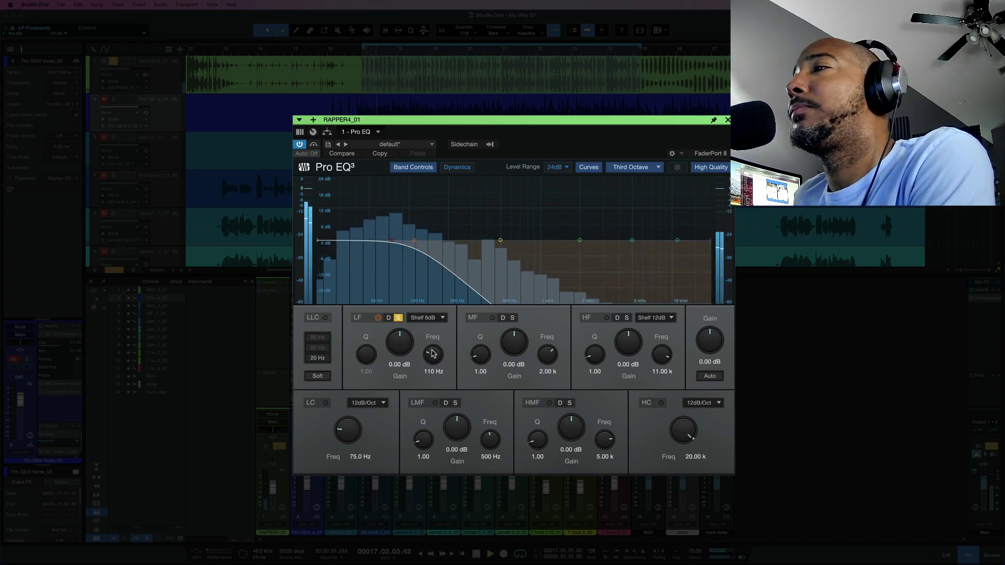
drag(433, 355, 430, 363)
key(space)
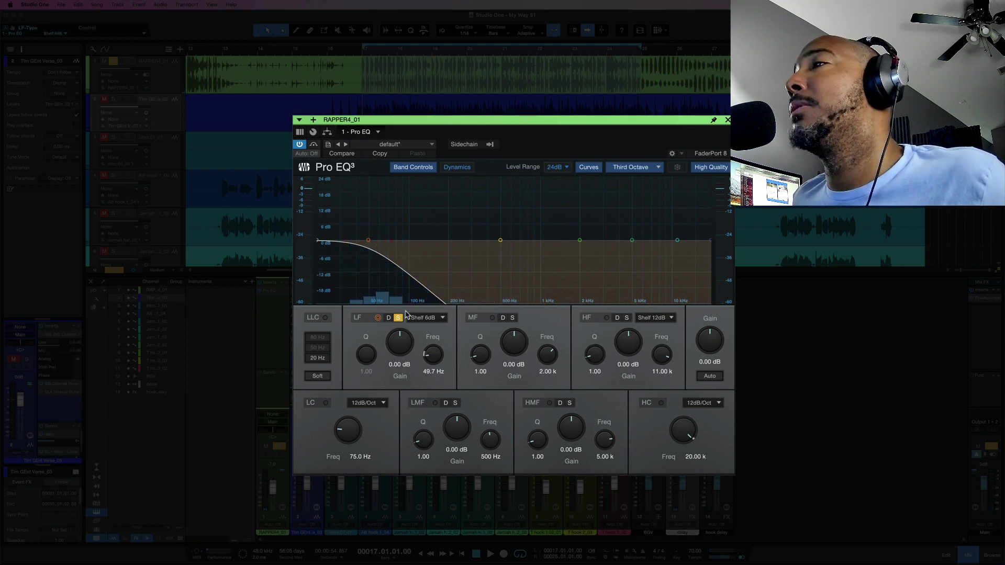
click(398, 317)
- Solo the high shelf and lower its frequency from 11.0 kHz to 6.33 kHz during playback
click(626, 318)
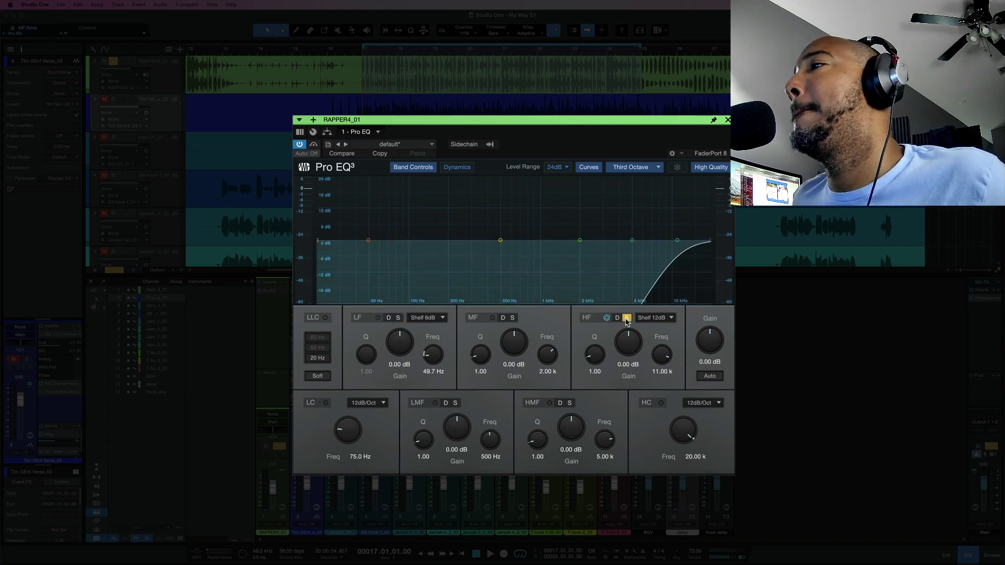
key(space)
mouse_move(662, 357)
mouse_down()
mouse_move(661, 372)
mouse_move(660, 362)
mouse_up()
key(space)
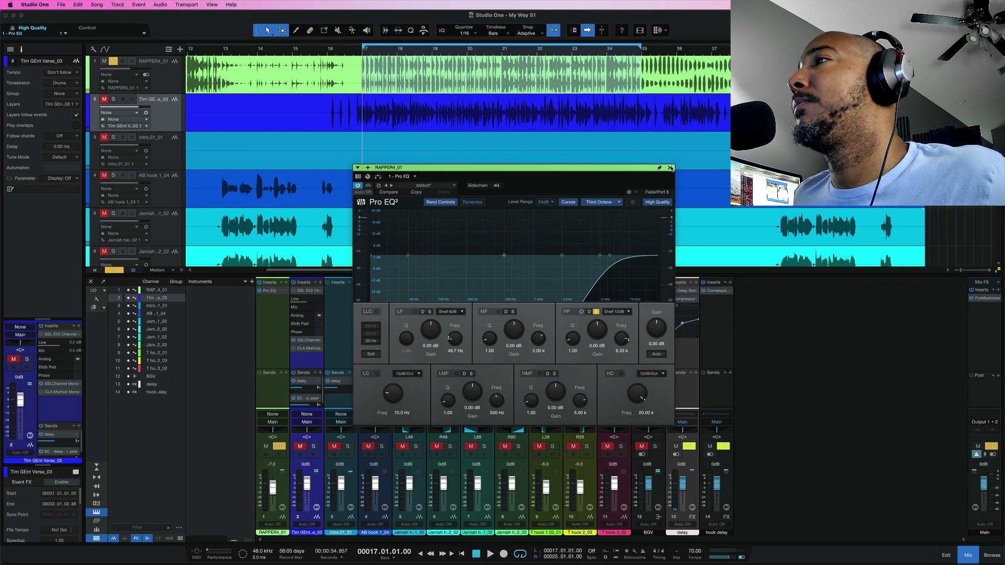
- Close the Pro EQ and set the loop display to show loop length in bars, reading 8 bars
click(670, 168)
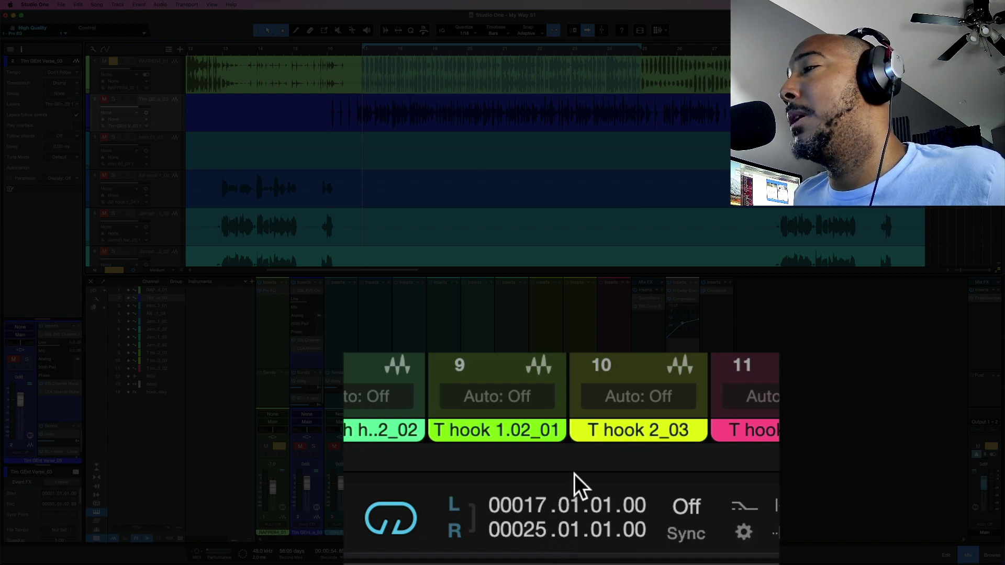
right_click(550, 514)
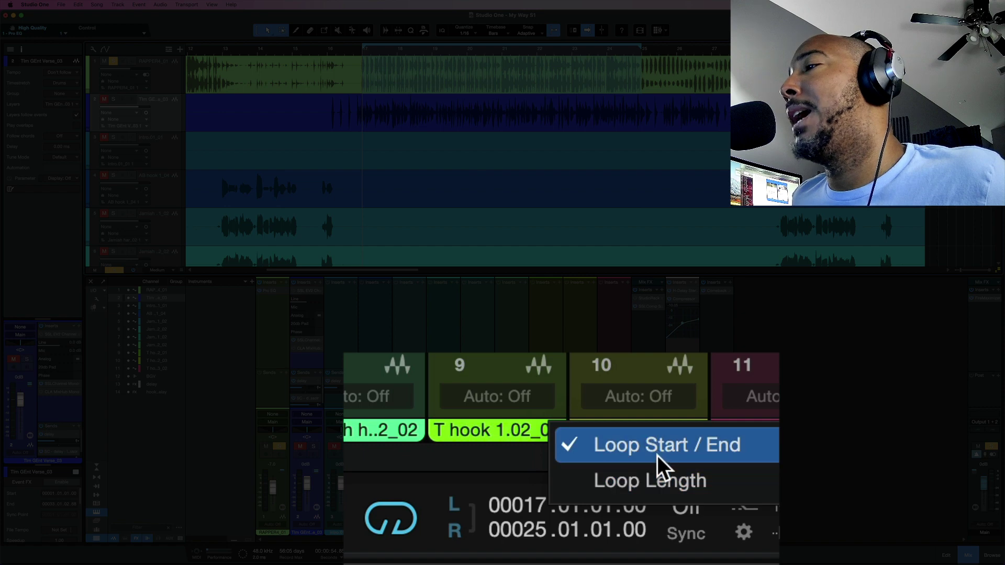
click(666, 477)
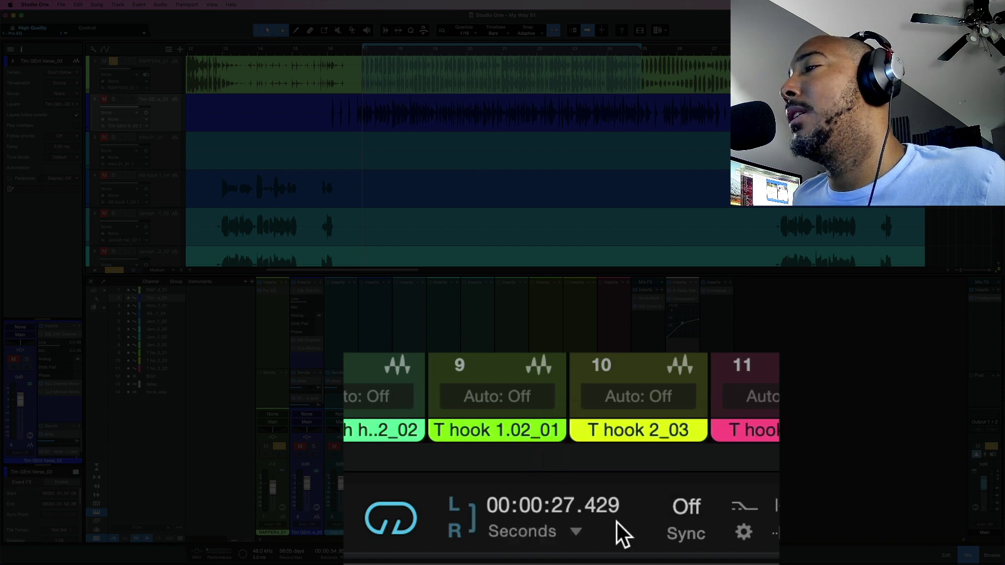
click(583, 531)
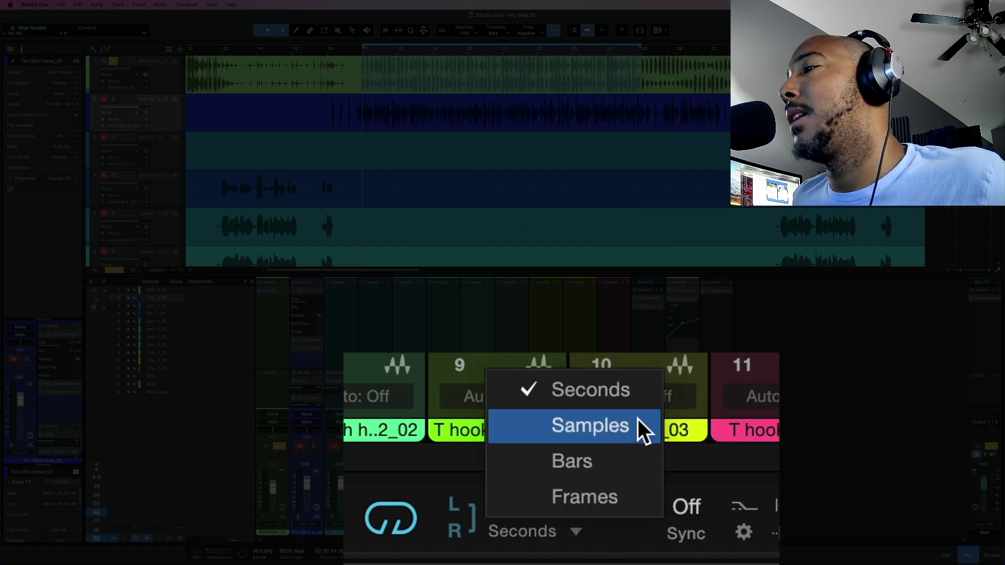
click(632, 483)
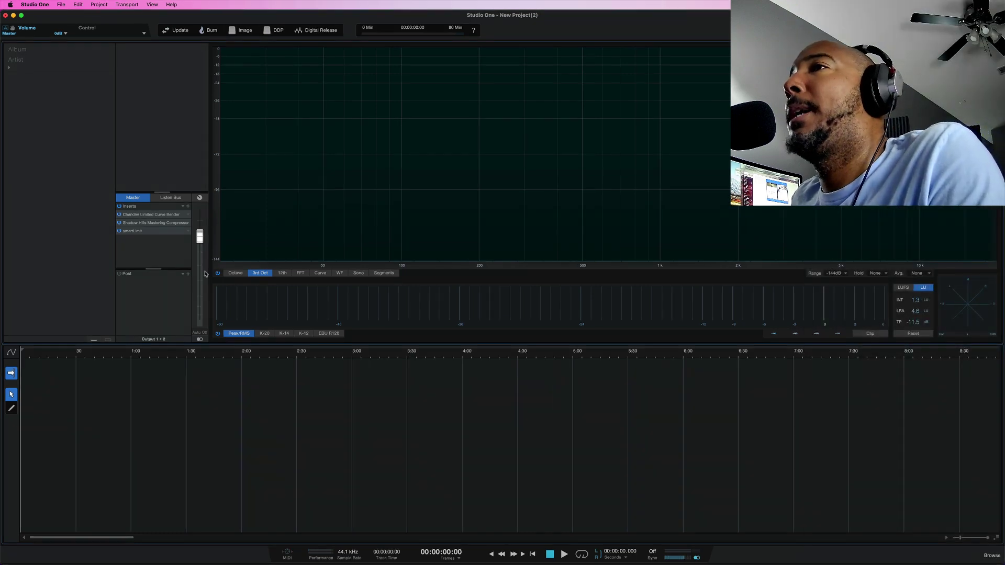
- Step through the master's Chandler Limited Curve Bender, Shadow Hills Mastering Compressor and smartLimit plugins, then close the window
click(158, 215)
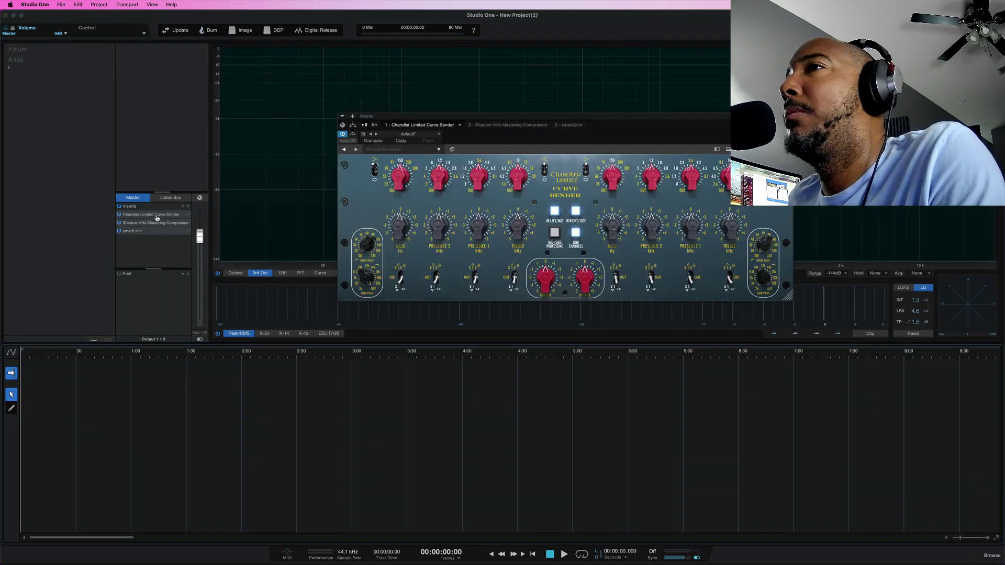
click(504, 126)
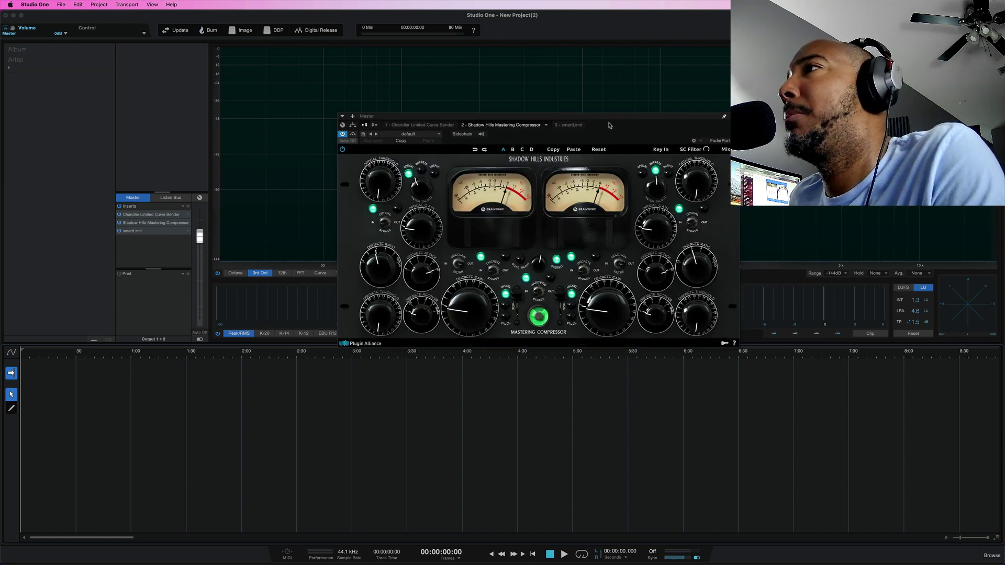
click(573, 125)
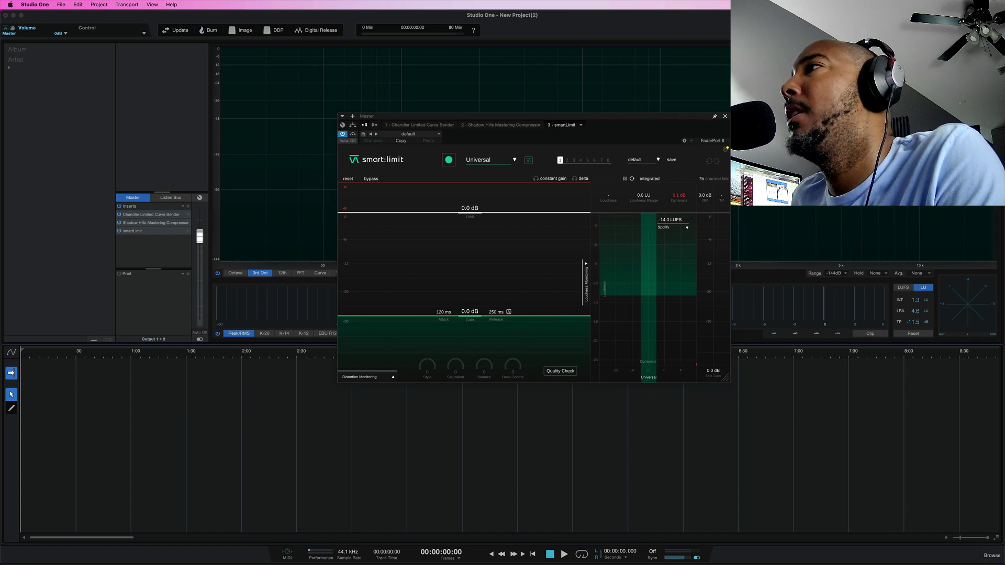
click(725, 116)
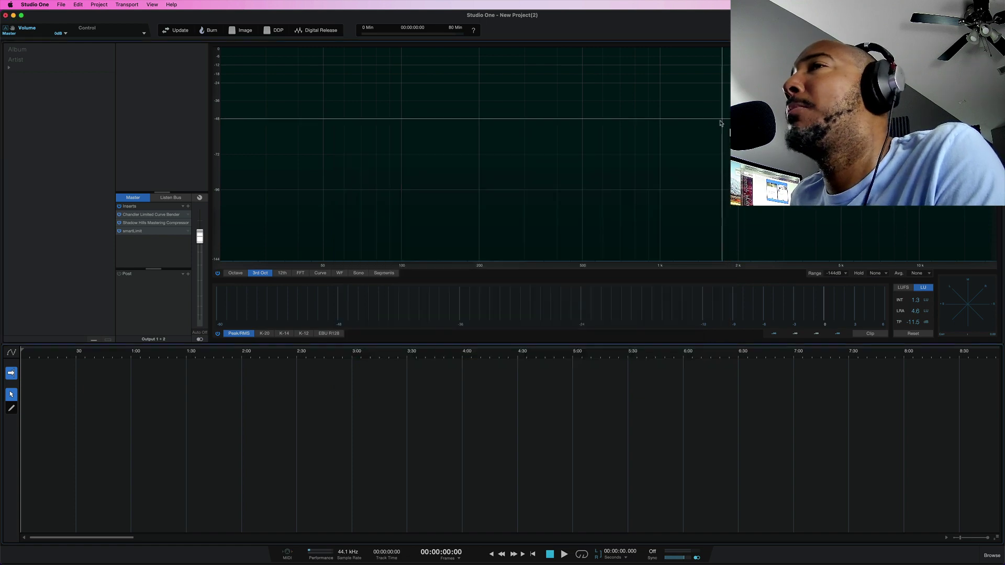
- Look at the Save As Template options and cancel, then expand the project's EAN, Songwriter and Artwork metadata fields
click(60, 4)
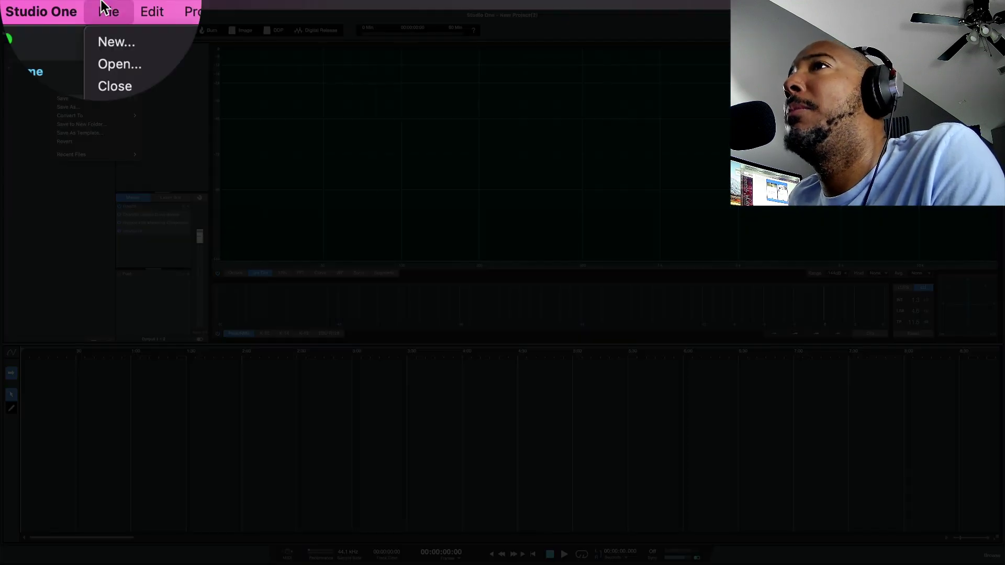
click(104, 137)
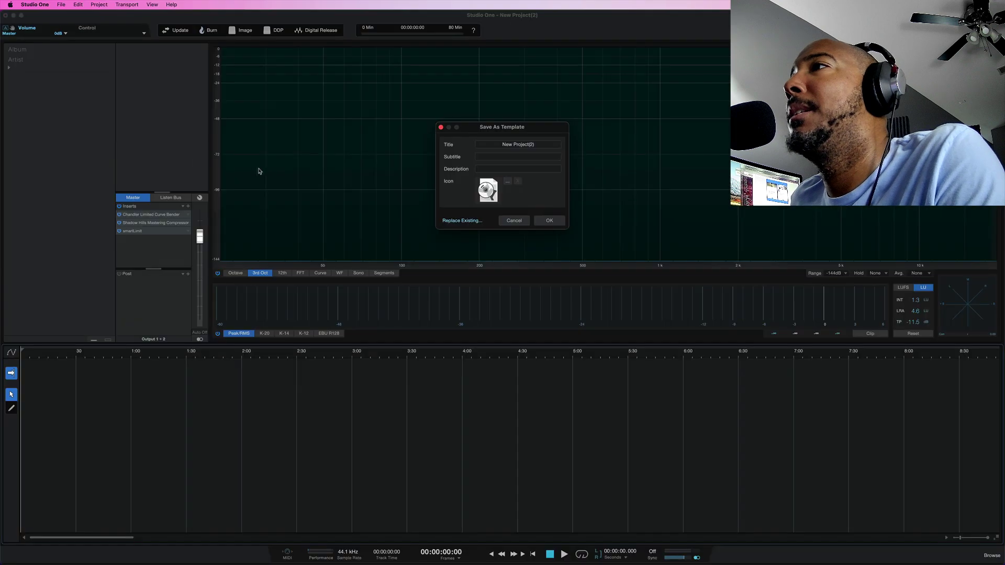
click(513, 221)
click(9, 68)
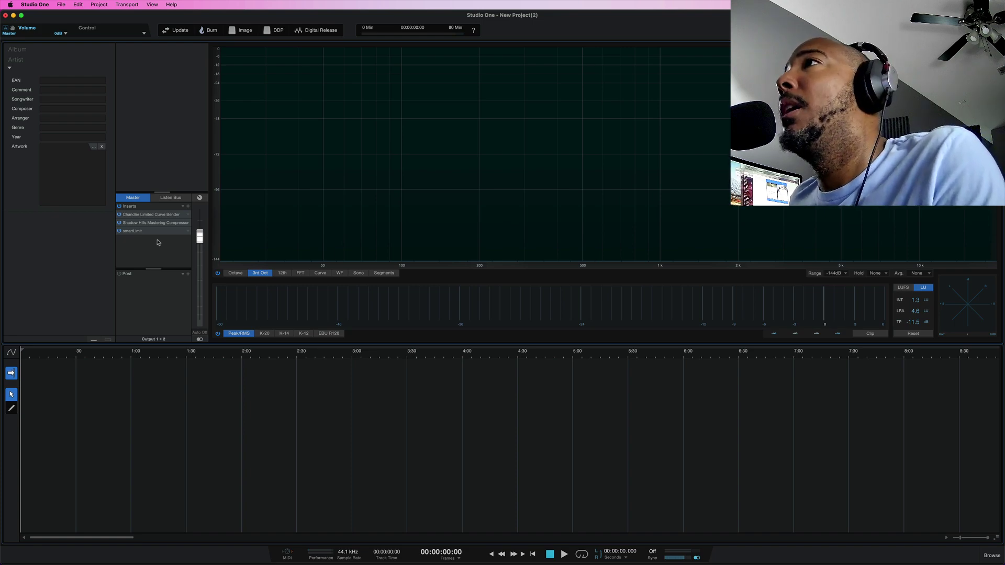
- Collapse the metadata and open Digital Release, set for 320 kbps MP3 at -14.0 LUFS streaming loudness
click(9, 69)
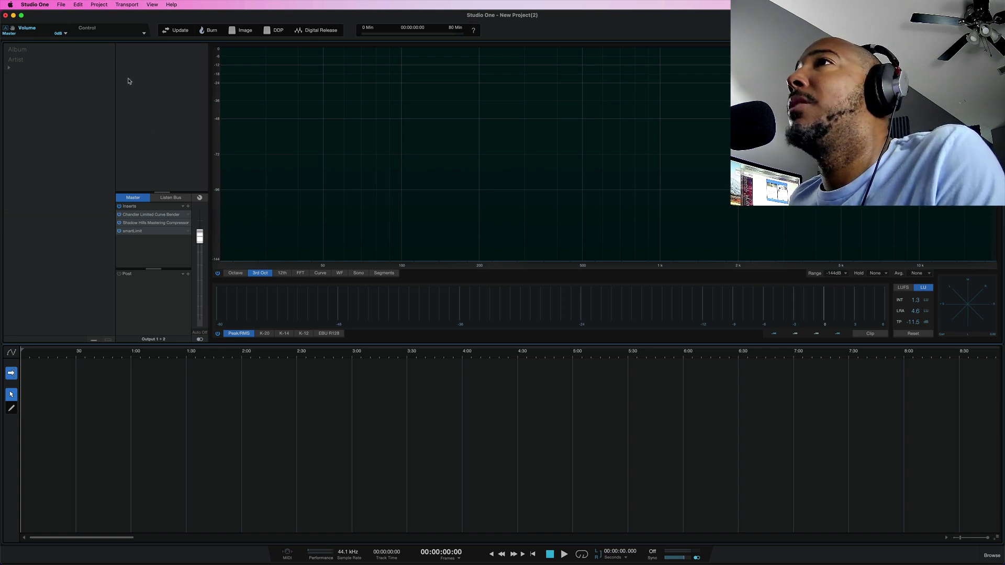
click(305, 30)
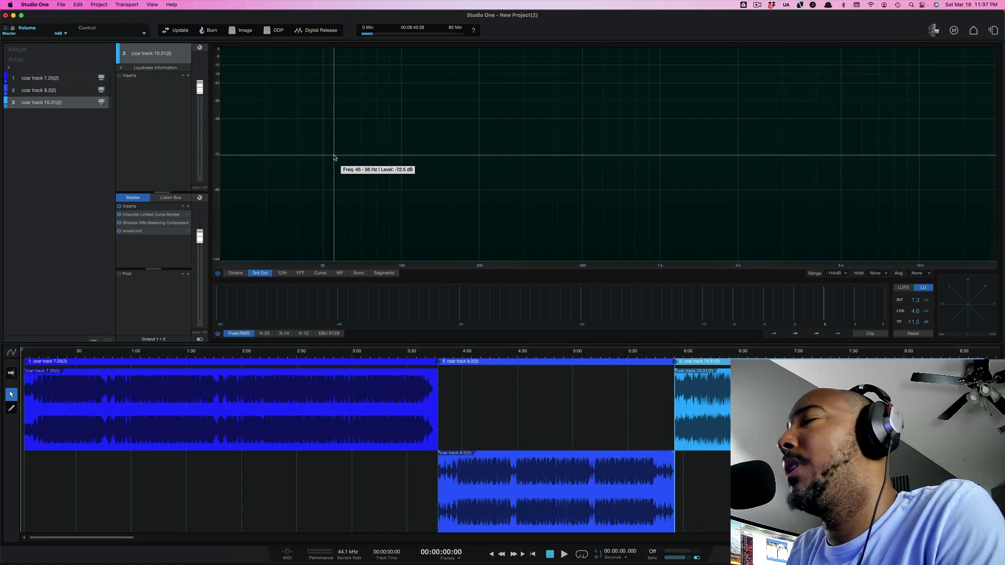
click(320, 31)
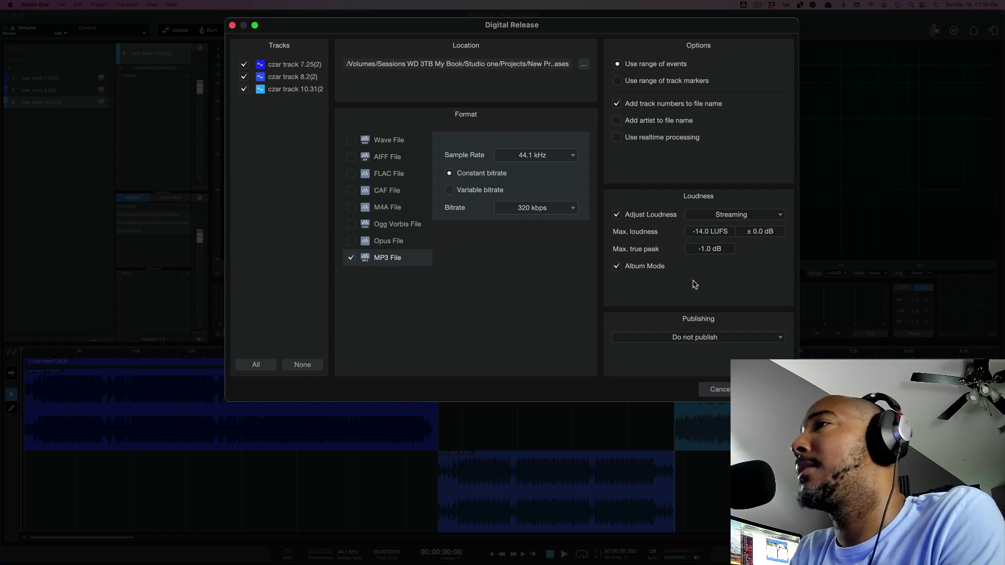
- Cancel the Digital Release dialog without exporting the three czar tracks
click(724, 392)
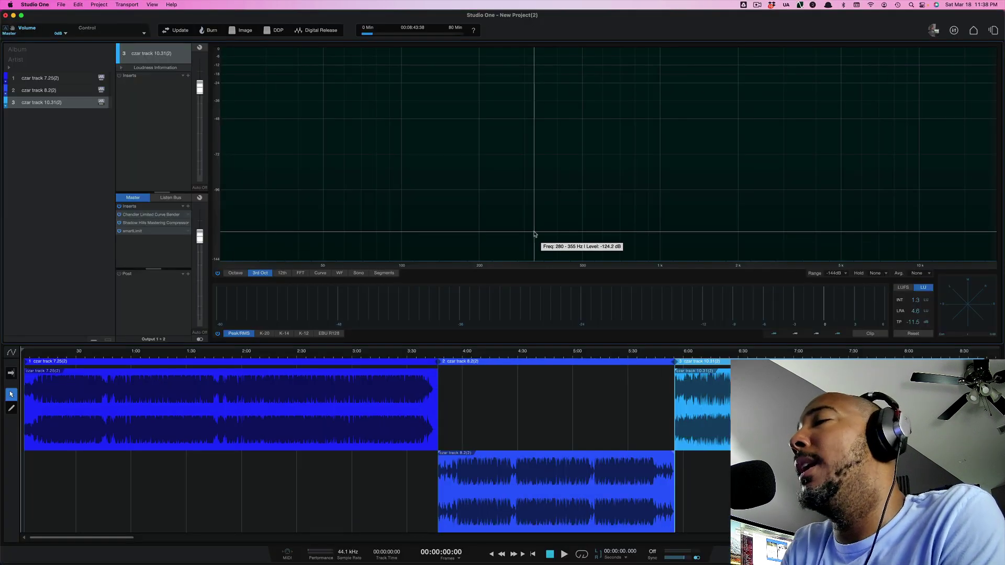